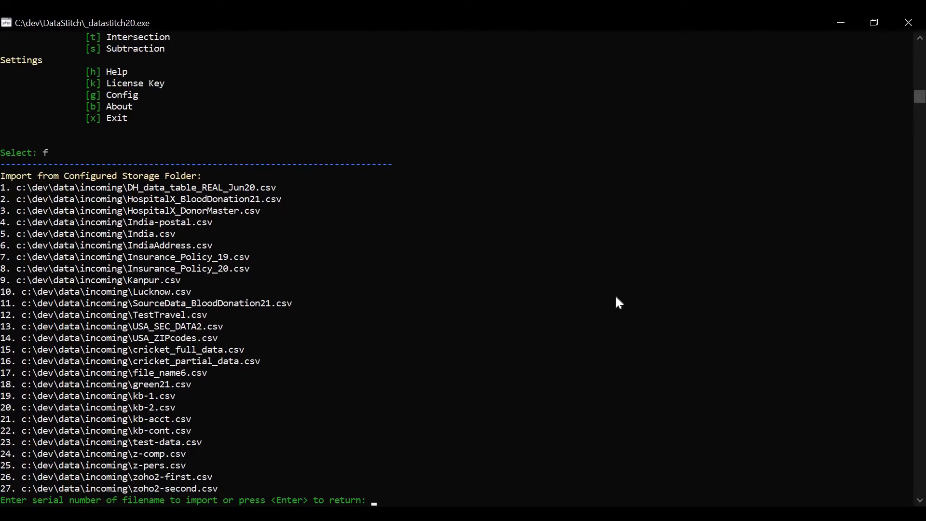
# Step: Import HospitalX_BloodDonation21.csv from the configured storage folder as a new dataset
pyautogui.write('2')
pyautogui.press('Return')
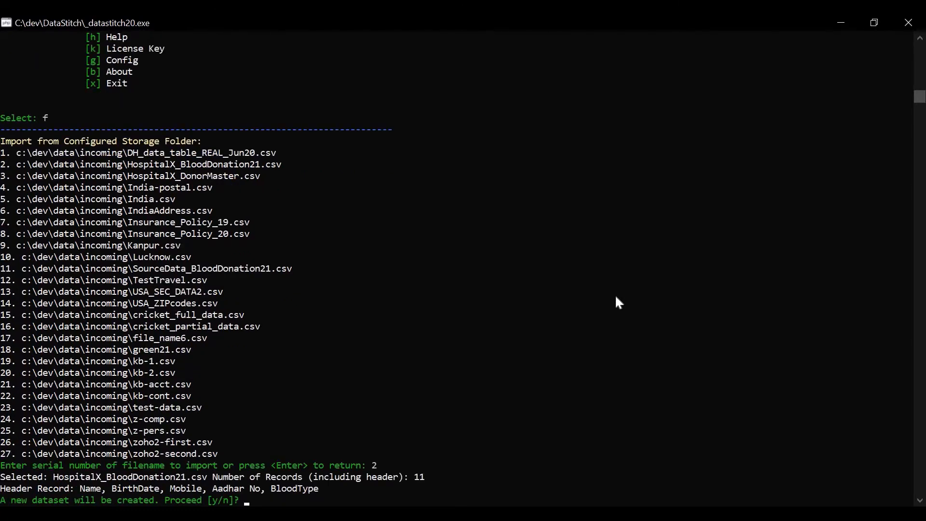
pyautogui.write('y')
pyautogui.press('Return')
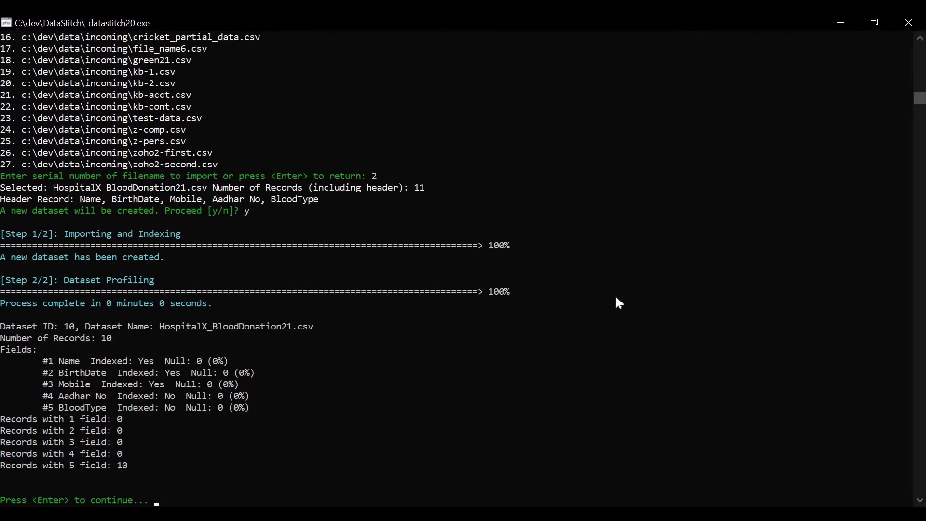
pyautogui.press('Return')
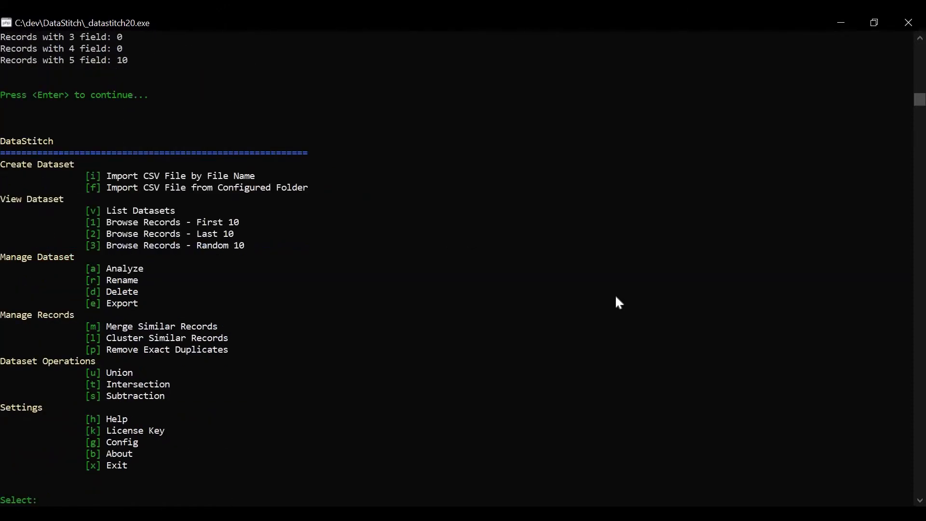
# Step: Import HospitalX_DonorMaster.csv from the configured folder as a new dataset
pyautogui.write('f')
pyautogui.press('Return')
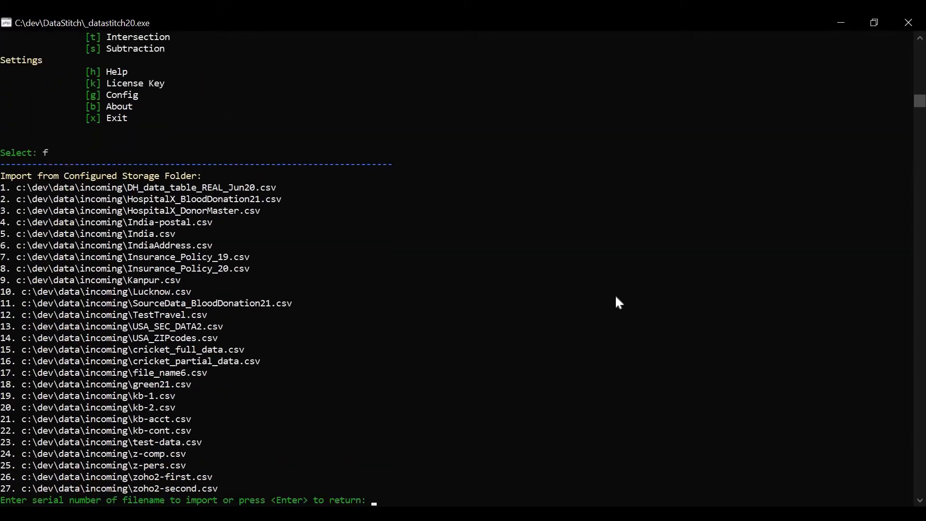
pyautogui.write('3')
pyautogui.press('Return')
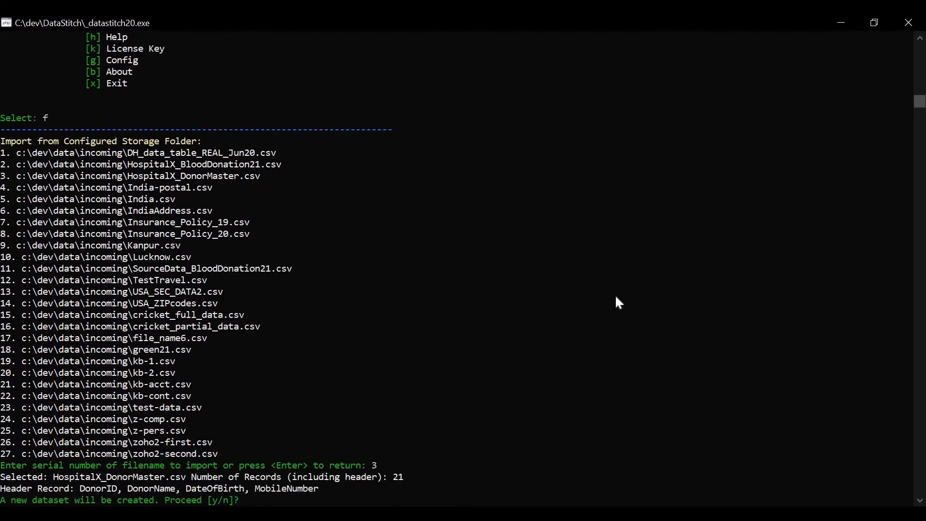
pyautogui.write('y')
pyautogui.press('Return')
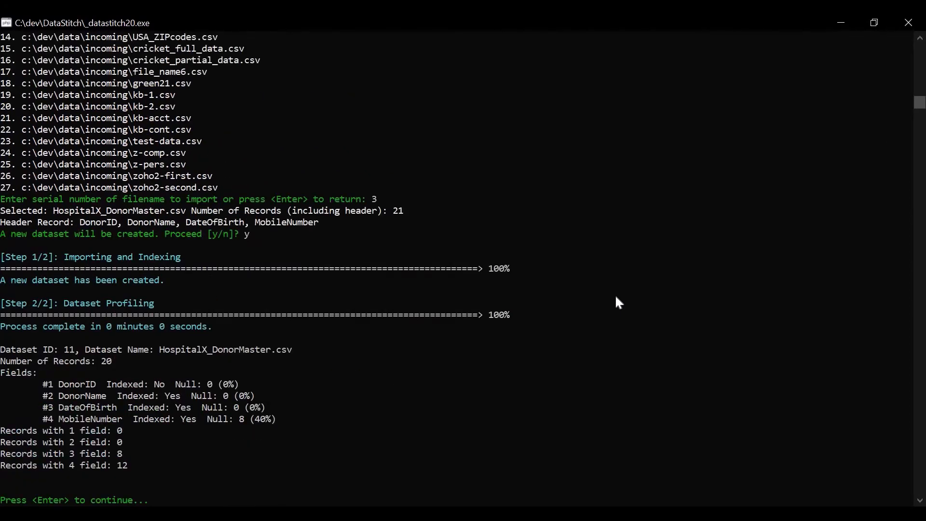
pyautogui.press('Return')
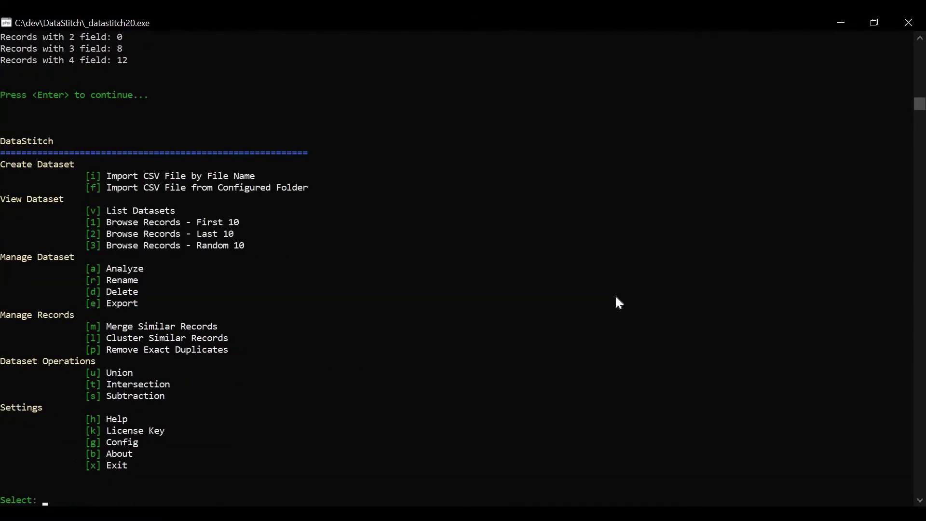
# Step: List the datasets to check the two imported hospital files
pyautogui.write('v')
pyautogui.press('Return')
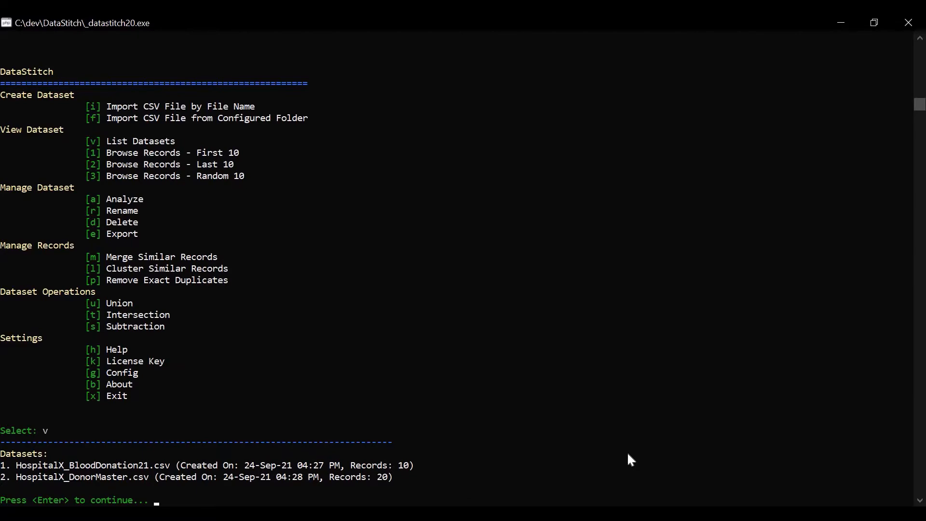
pyautogui.press('Return')
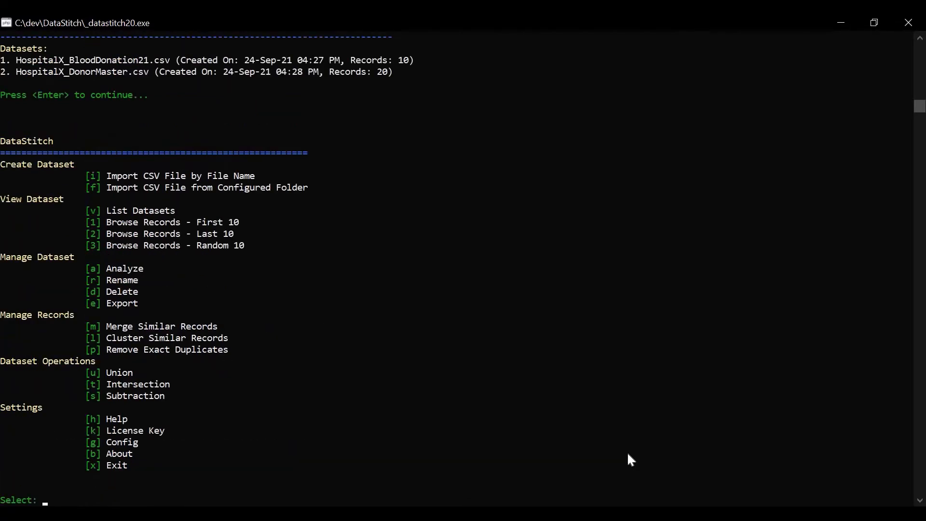
# Step: Create an Intersection of HospitalX_DonorMaster.csv (first) and HospitalX_BloodDonation21.csv (second), matching DonorName with Name
pyautogui.write('t')
pyautogui.press('Return')
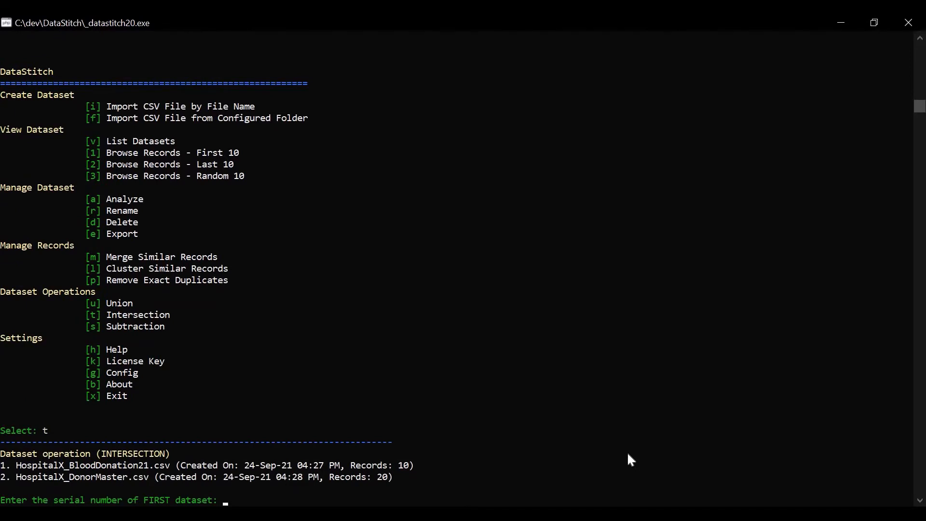
pyautogui.write('2')
pyautogui.press('Return')
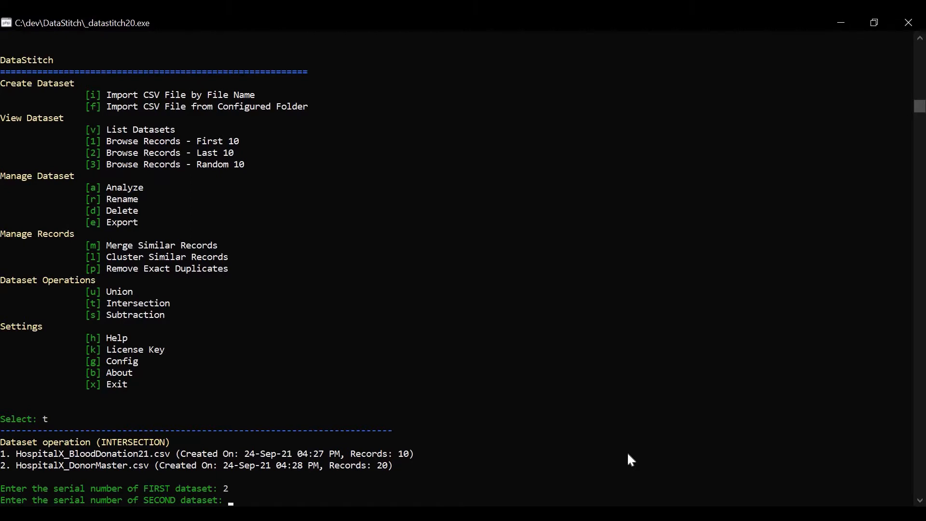
pyautogui.write('1')
pyautogui.press('Return')
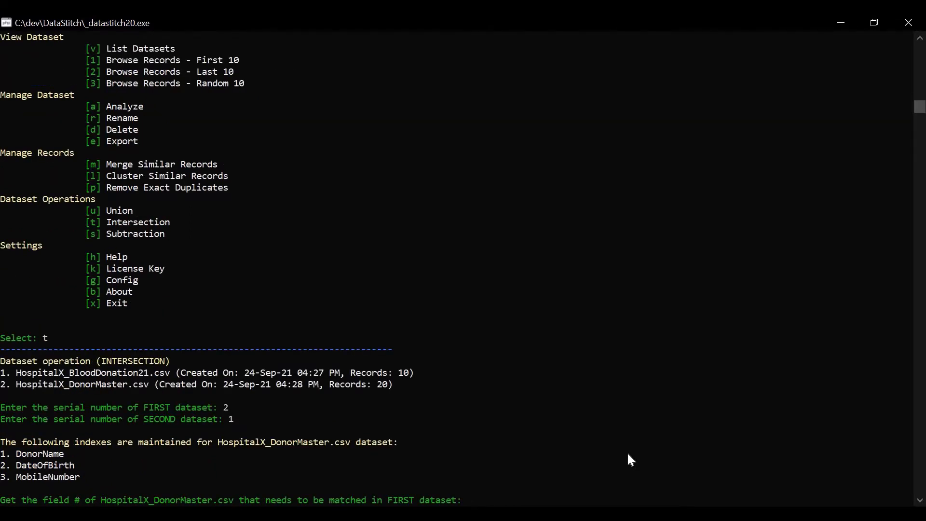
pyautogui.write('1')
pyautogui.press('Return')
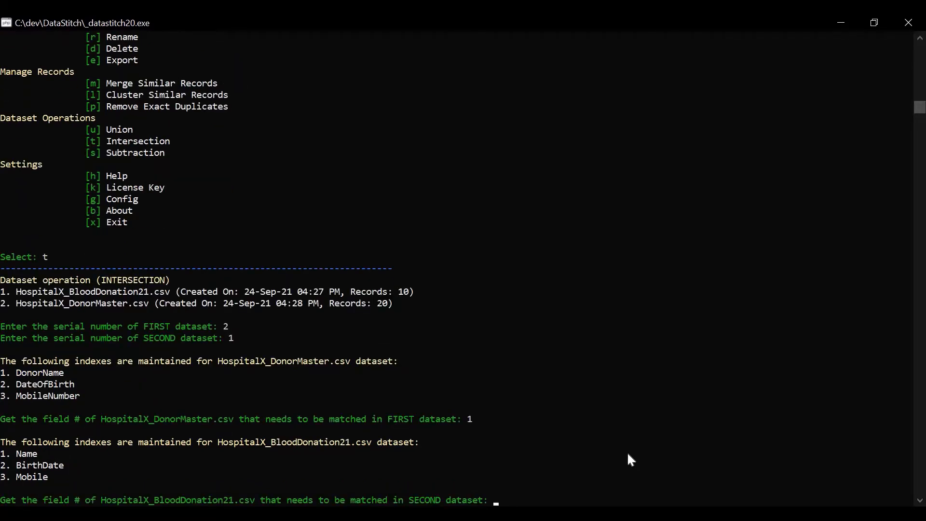
pyautogui.write('1')
pyautogui.press('Return')
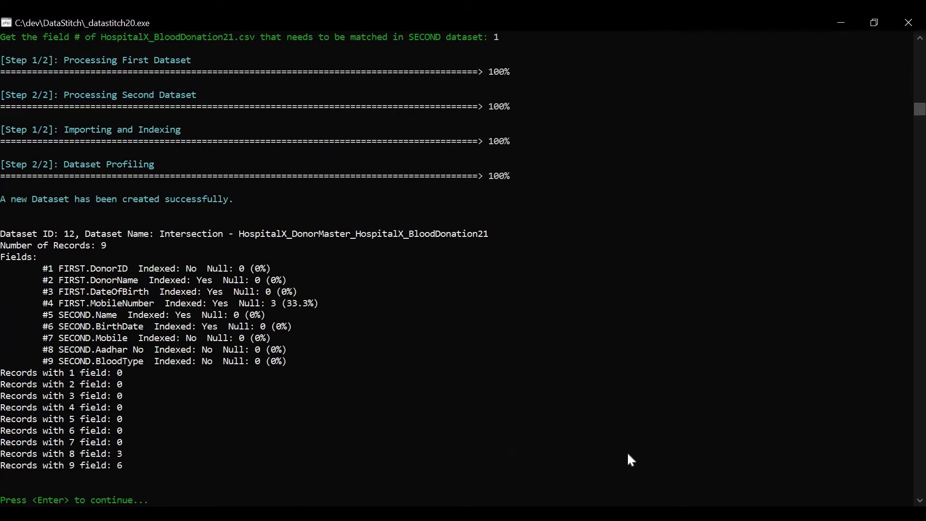
pyautogui.press('Return')
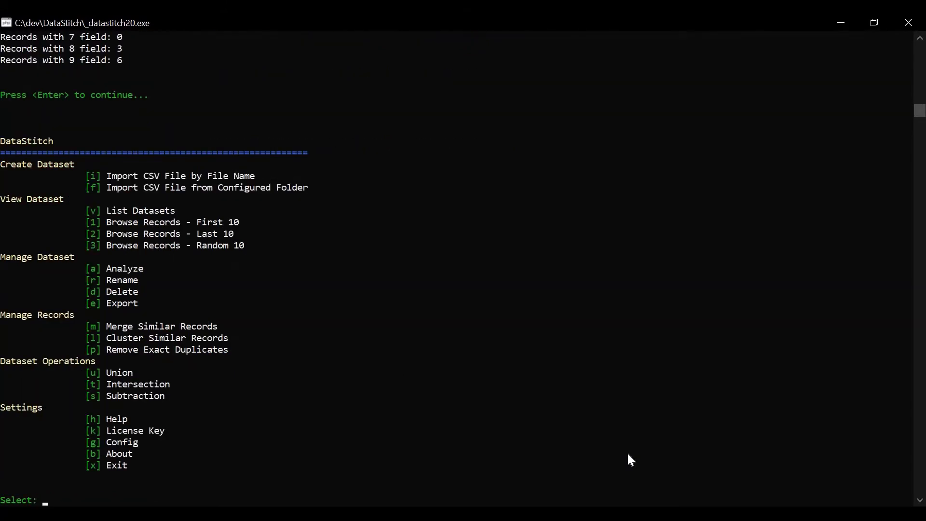
# Step: List the datasets and browse the first 10 records of the Intersection dataset
pyautogui.write('v')
pyautogui.press('Return')
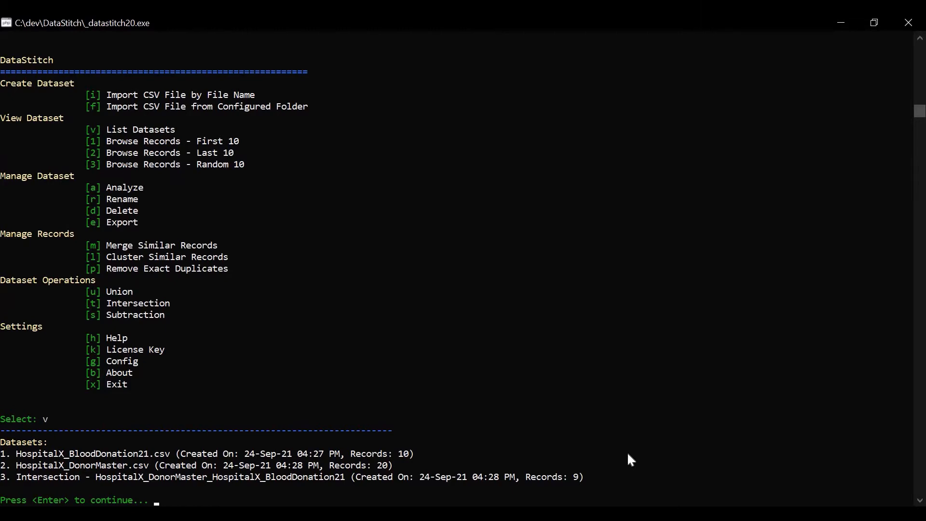
pyautogui.press('Return')
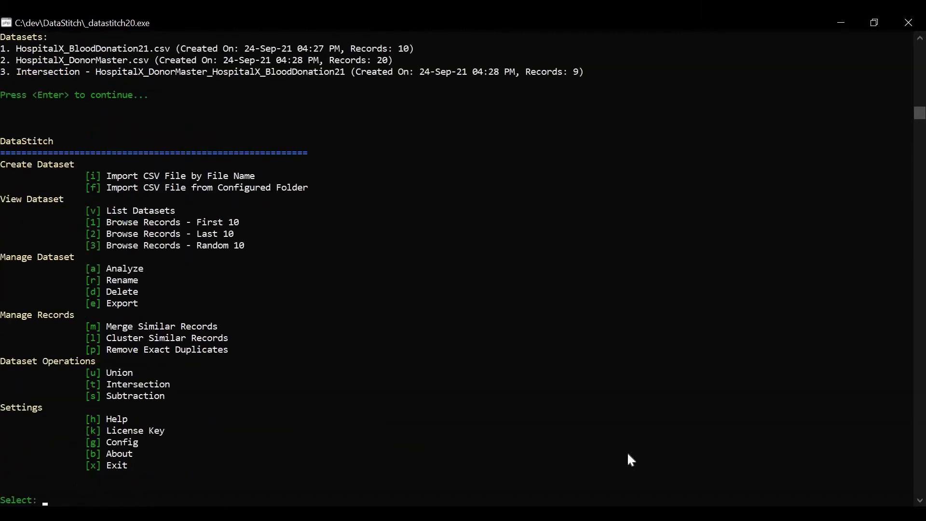
pyautogui.write('1')
pyautogui.press('Return')
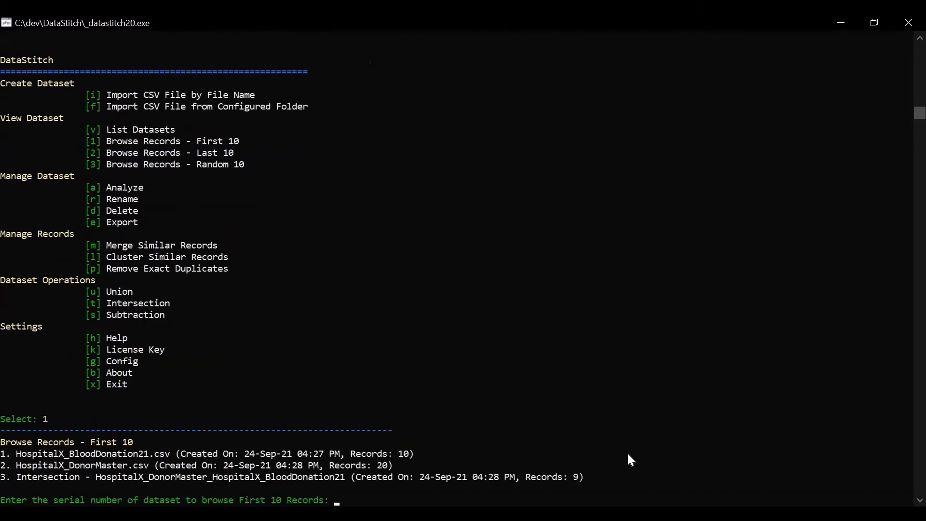
pyautogui.write('3')
pyautogui.press('Return')
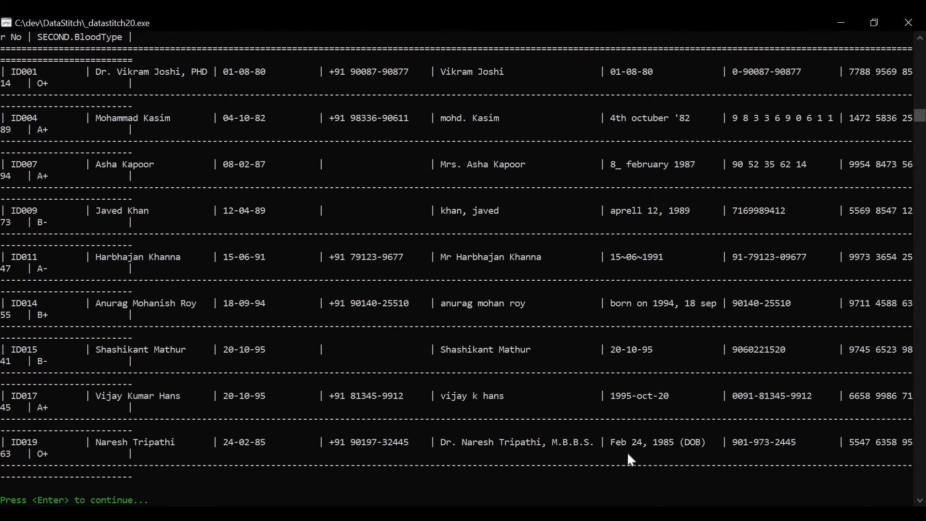
pyautogui.press('Return')
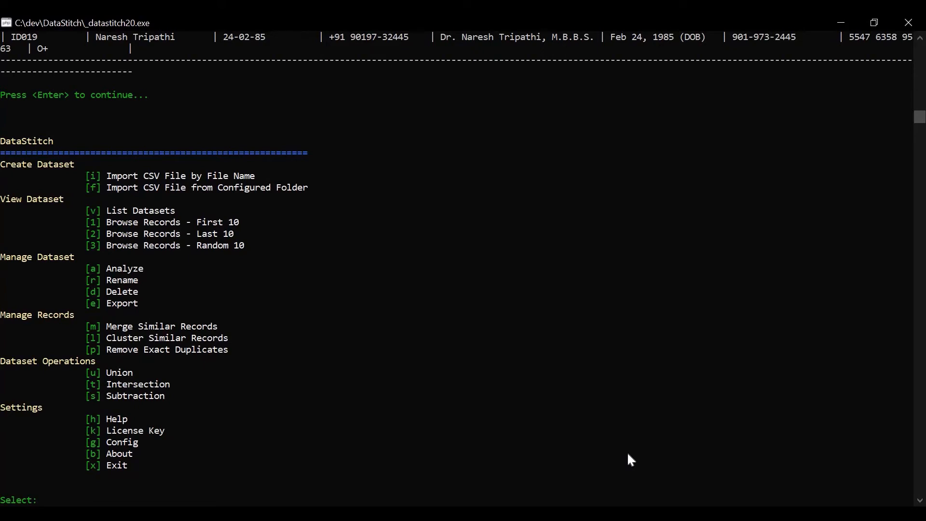
# Step: Create a Subtraction with HospitalX_DonorMaster.csv as first and HospitalX_BloodDonation21.csv as second dataset, matching DonorName with Name
pyautogui.write('s')
pyautogui.press('Return')
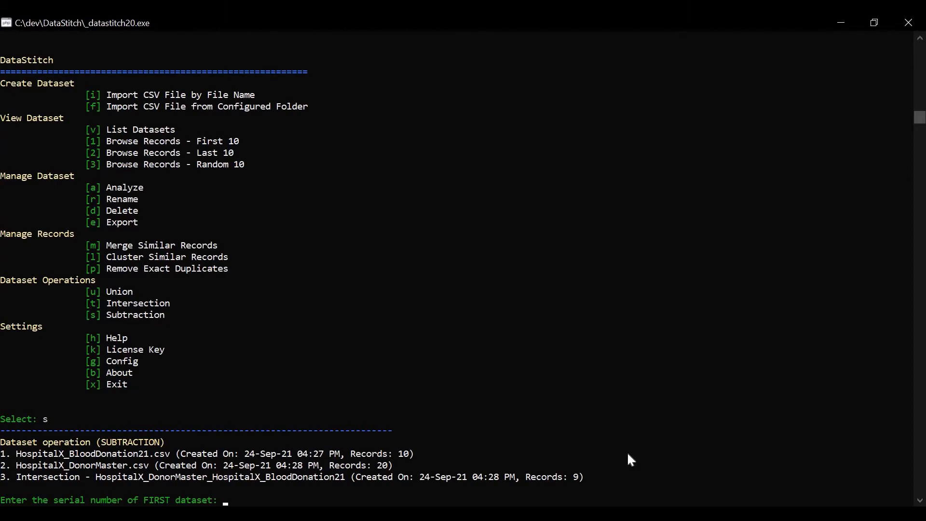
pyautogui.write('2')
pyautogui.press('Return')
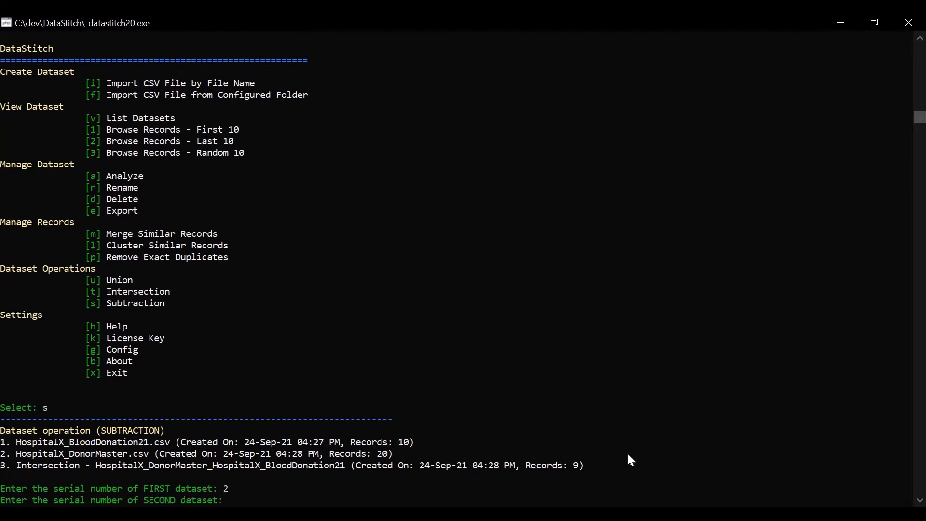
pyautogui.write('1')
pyautogui.press('Return')
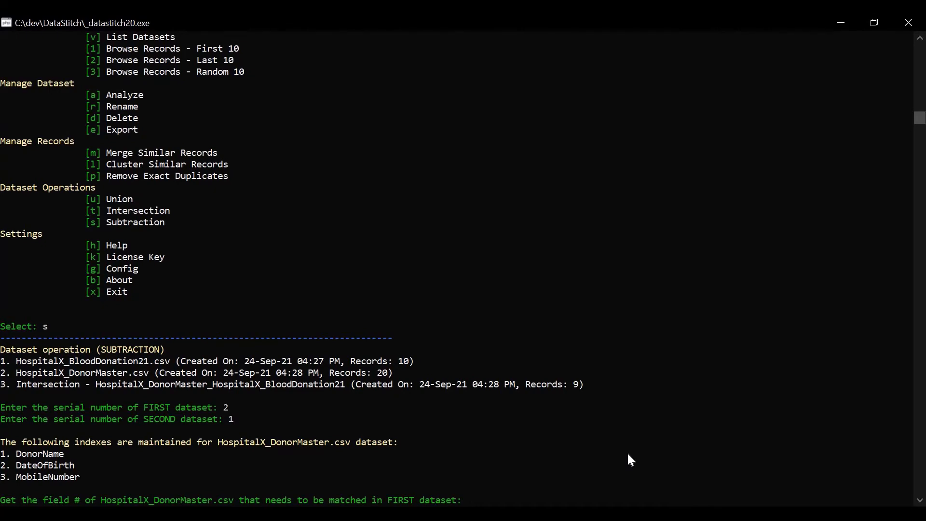
pyautogui.write('1')
pyautogui.press('Return')
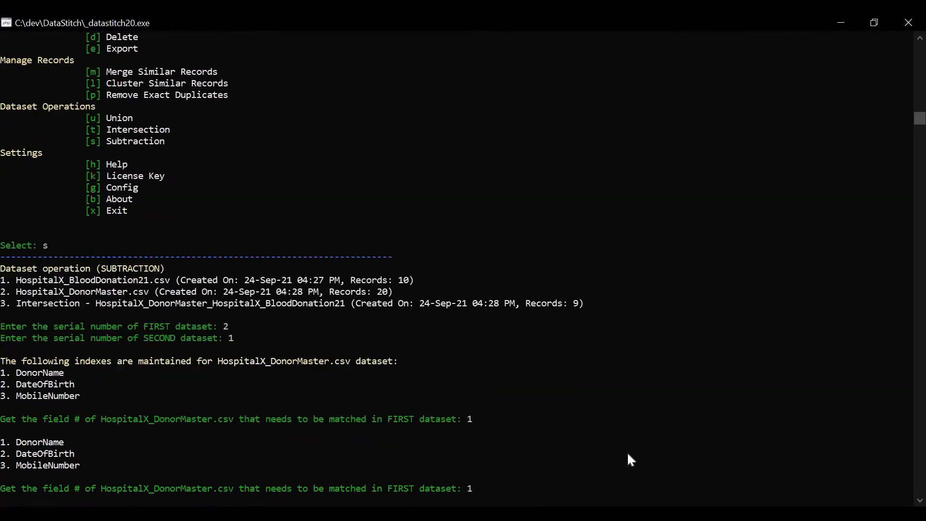
pyautogui.write('1')
pyautogui.press('Return')
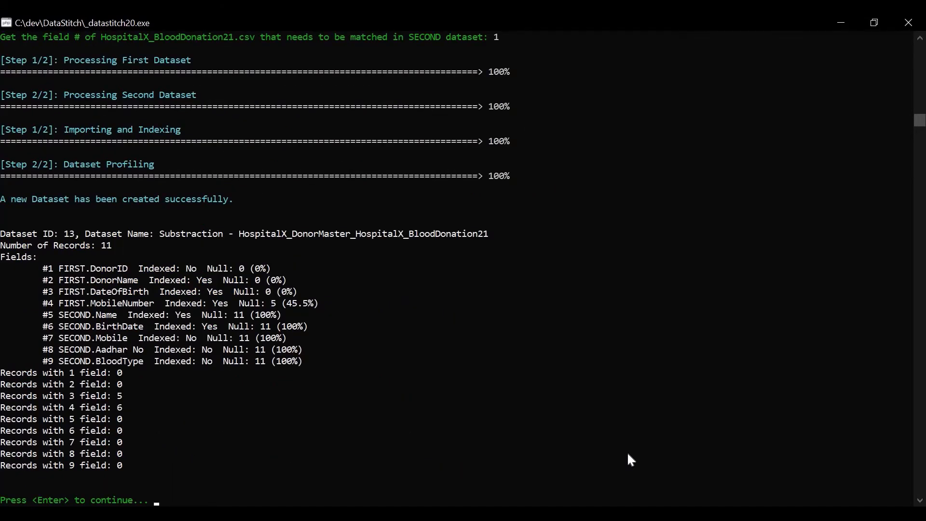
pyautogui.press('Return')
pyautogui.press('Return')
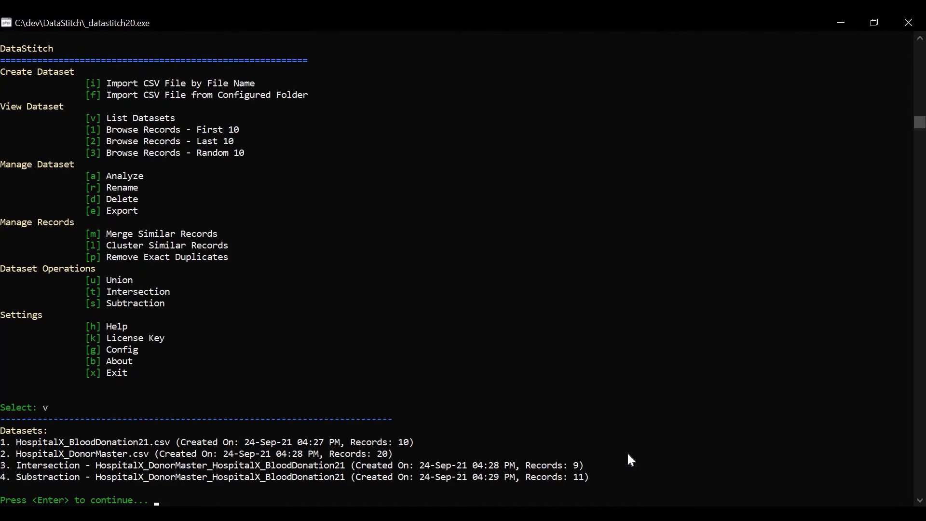
# Step: List the datasets and browse the first 10 records of the DonorMaster minus BloodDonation21 subtraction dataset
pyautogui.press('Return')
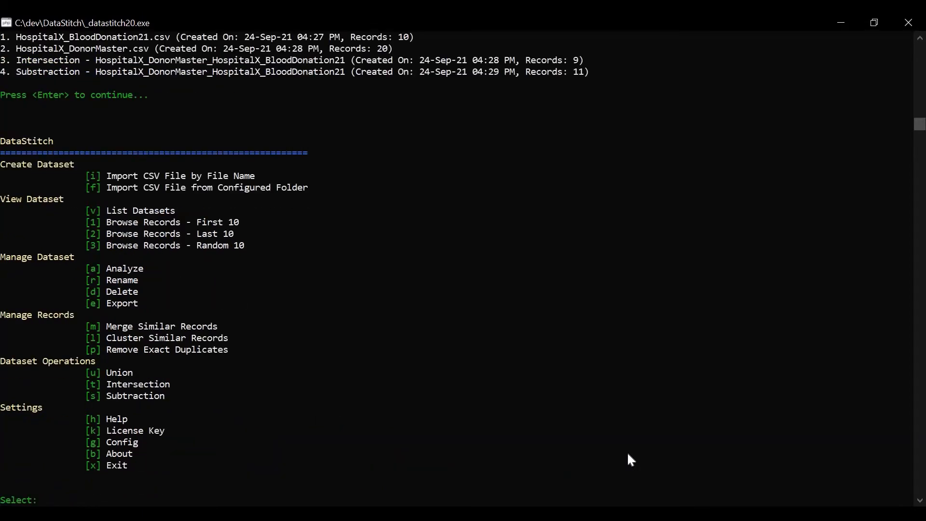
pyautogui.write('1')
pyautogui.press('Return')
pyautogui.write('4')
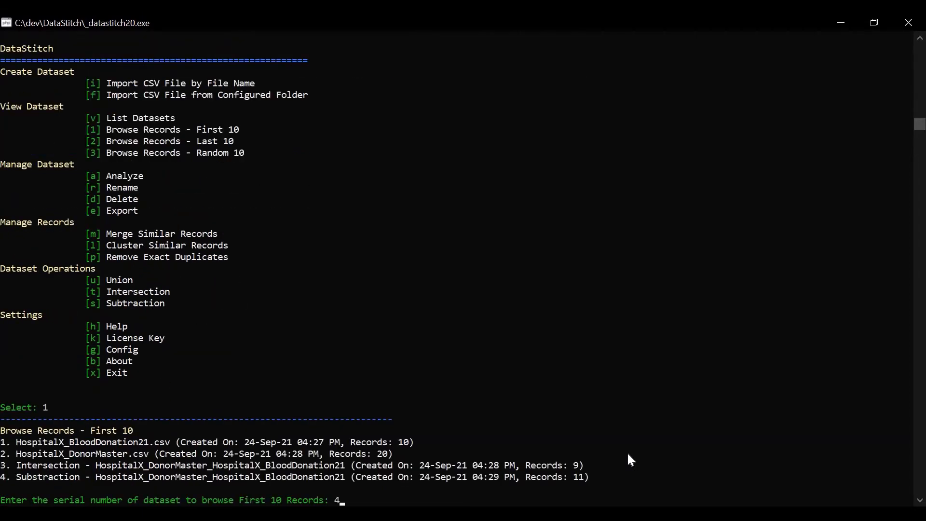
pyautogui.press('Return')
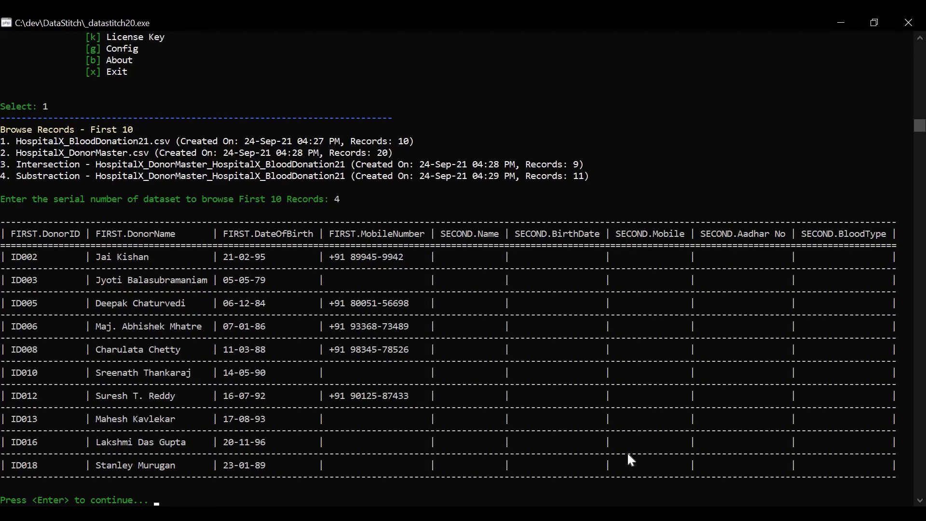
pyautogui.press('Return')
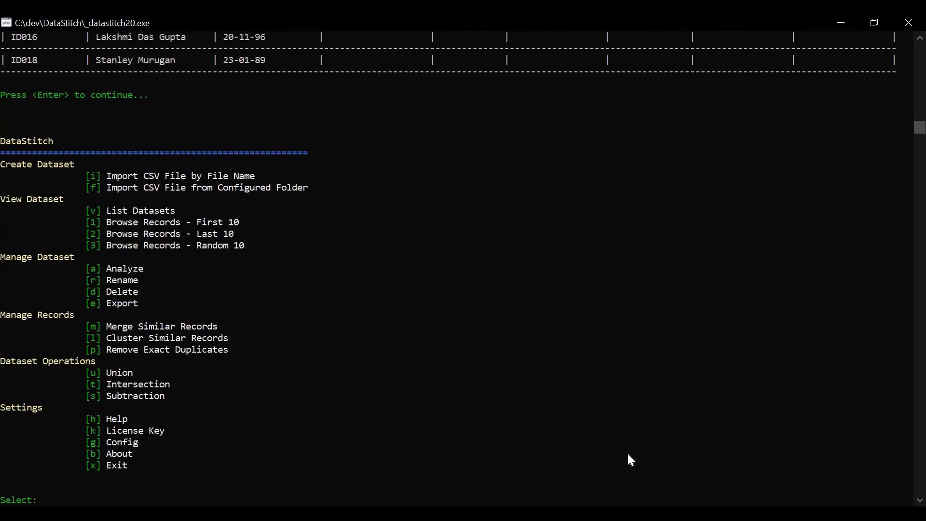
# Step: Create a Subtraction with HospitalX_BloodDonation21.csv as first and HospitalX_DonorMaster.csv as second dataset, matching Name with DonorName
pyautogui.write('s')
pyautogui.press('Return')
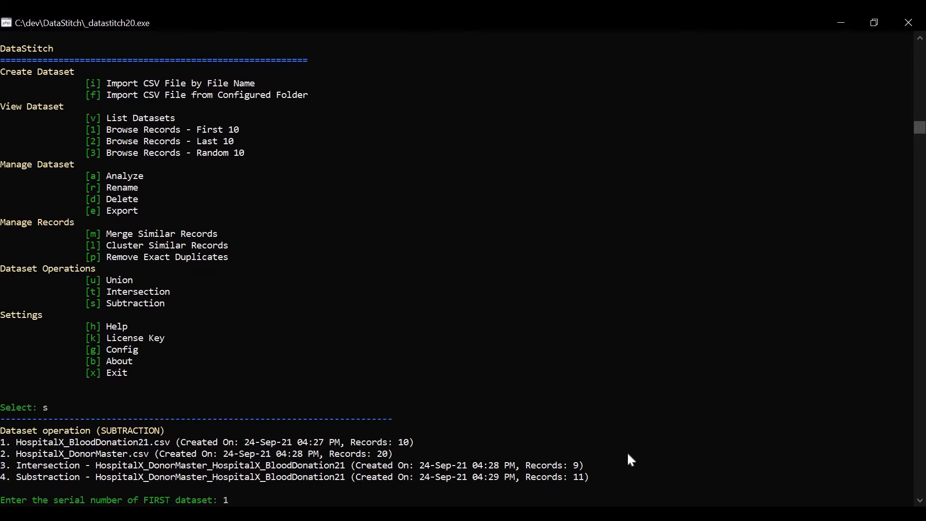
pyautogui.write('1')
pyautogui.press('Return')
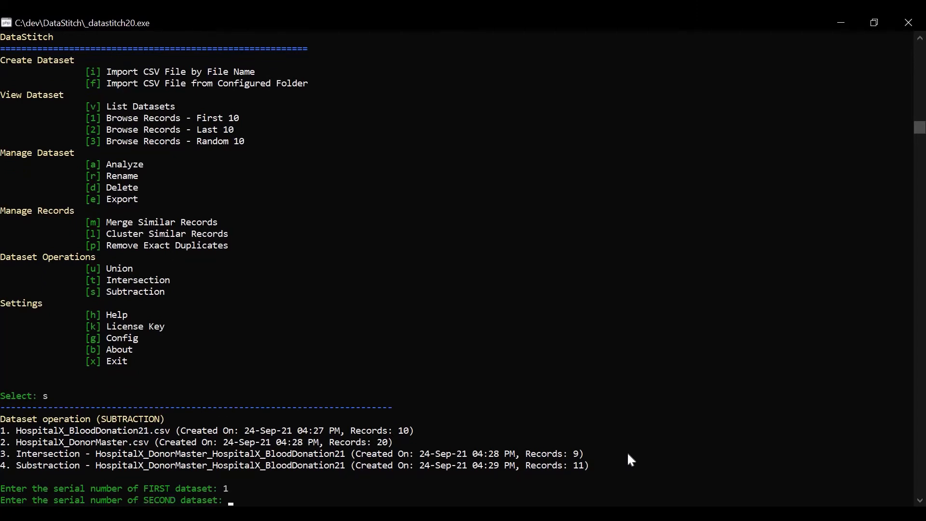
pyautogui.write('2')
pyautogui.press('Return')
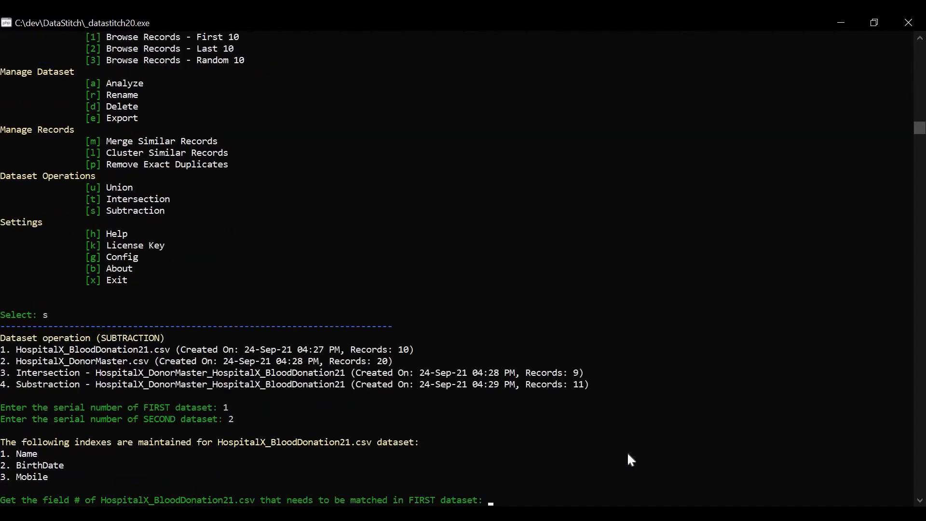
pyautogui.write('1')
pyautogui.press('Return')
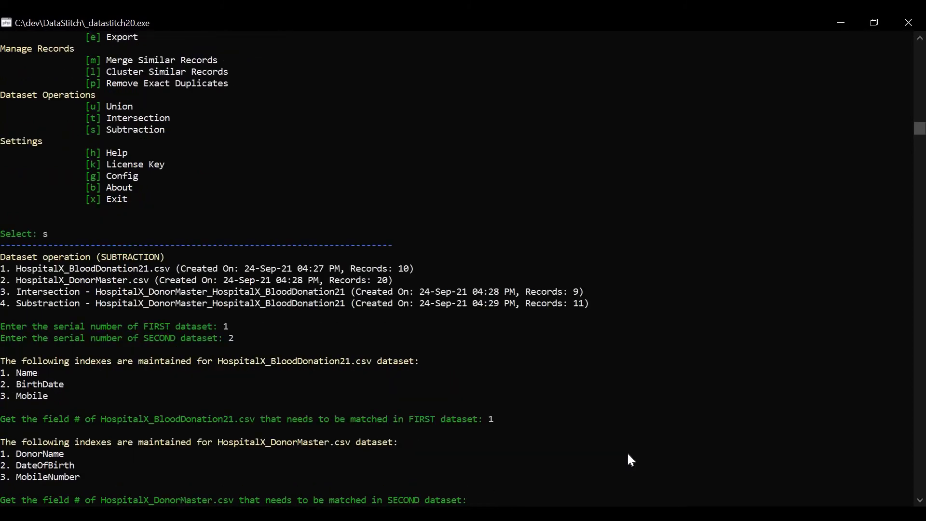
pyautogui.write('1')
pyautogui.press('Return')
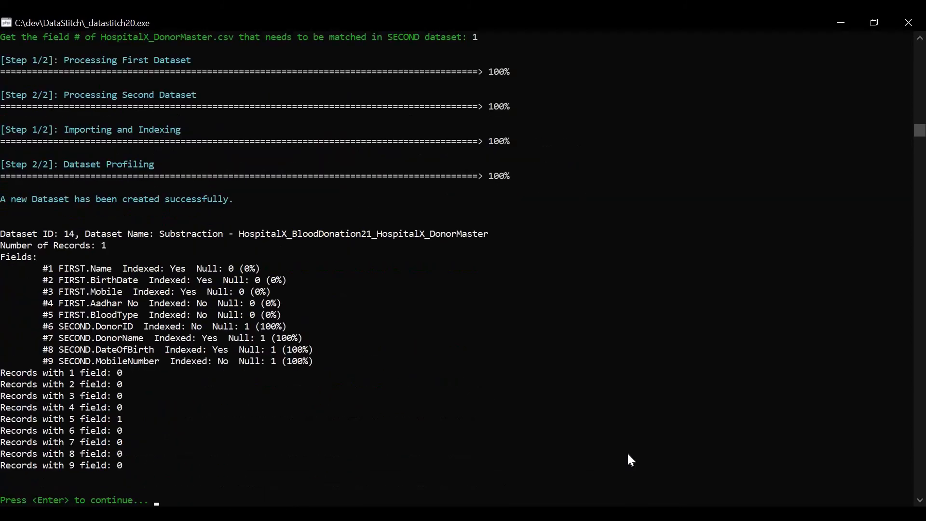
# Step: List the datasets and browse the first 10 records of the BloodDonation21 minus DonorMaster subtraction dataset
pyautogui.press('Return')
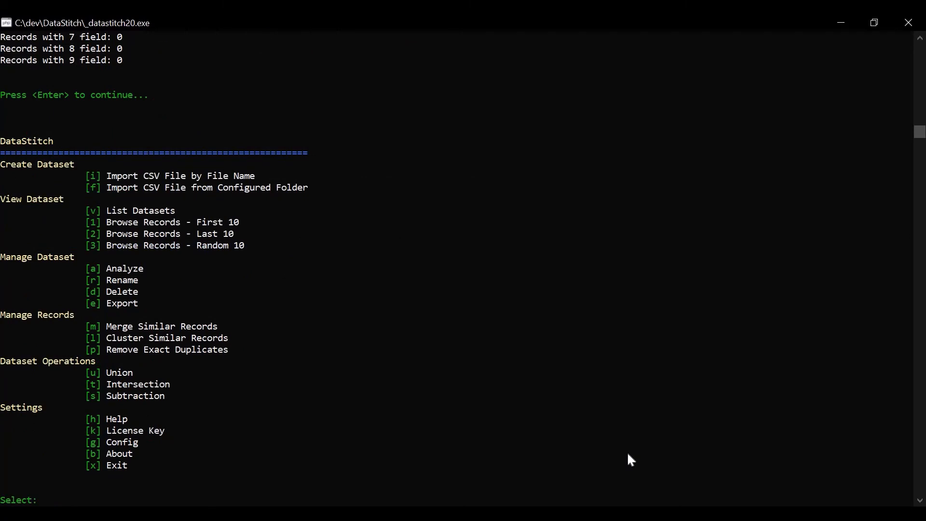
pyautogui.write('v')
pyautogui.press('Return')
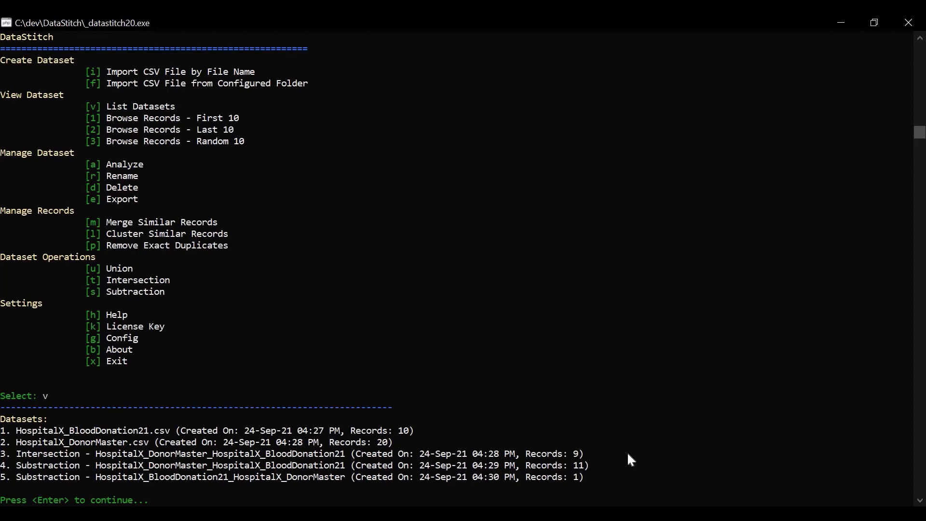
pyautogui.press('Return')
pyautogui.write('1')
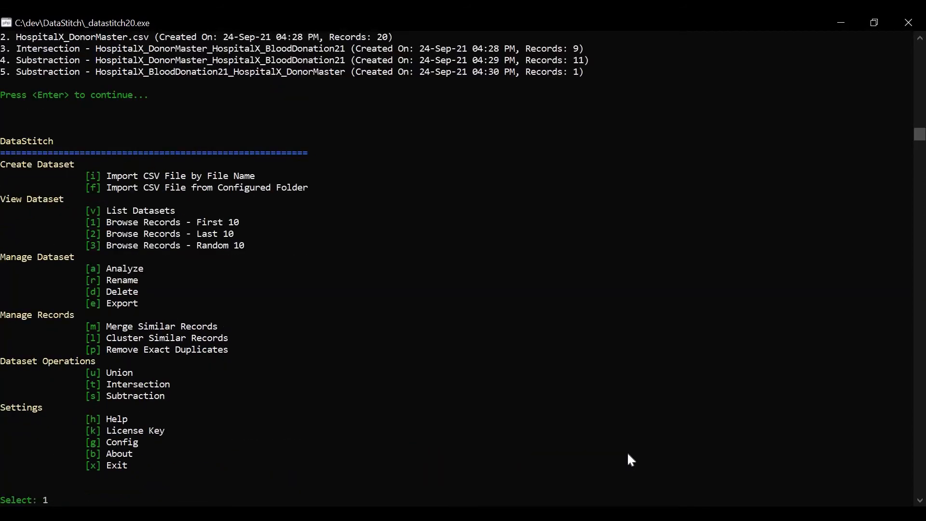
pyautogui.press('Return')
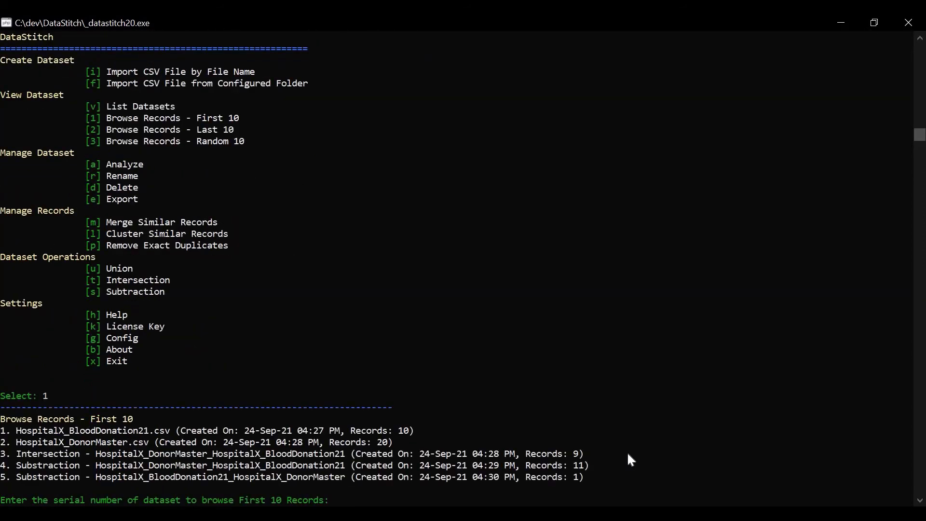
pyautogui.write('5')
pyautogui.press('Return')
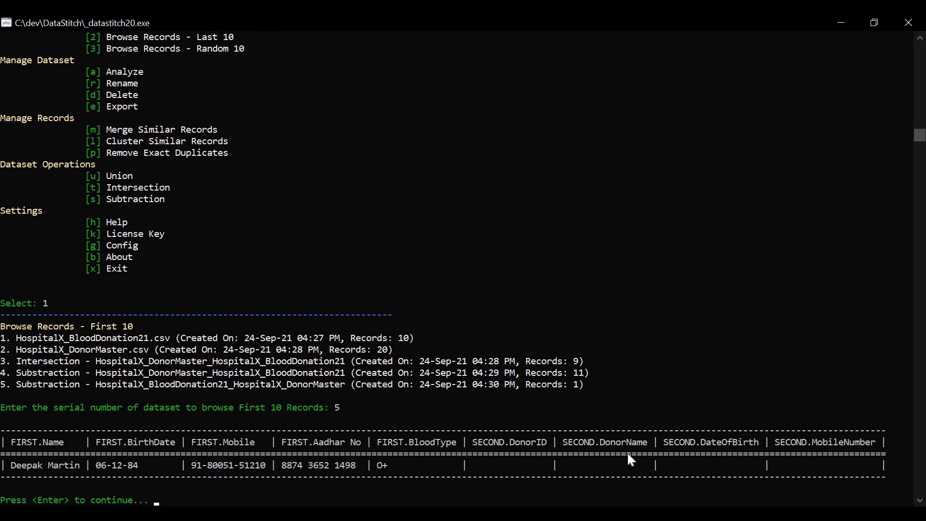
pyautogui.press('Return')
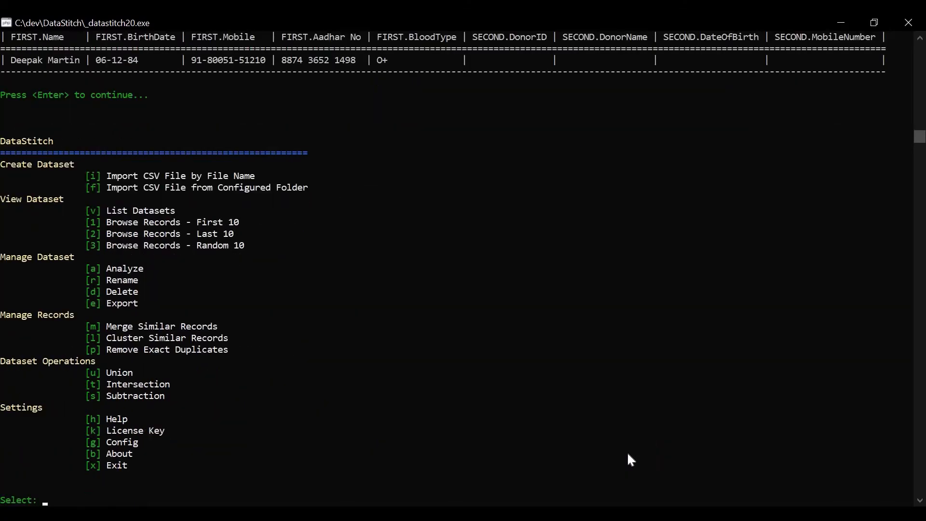